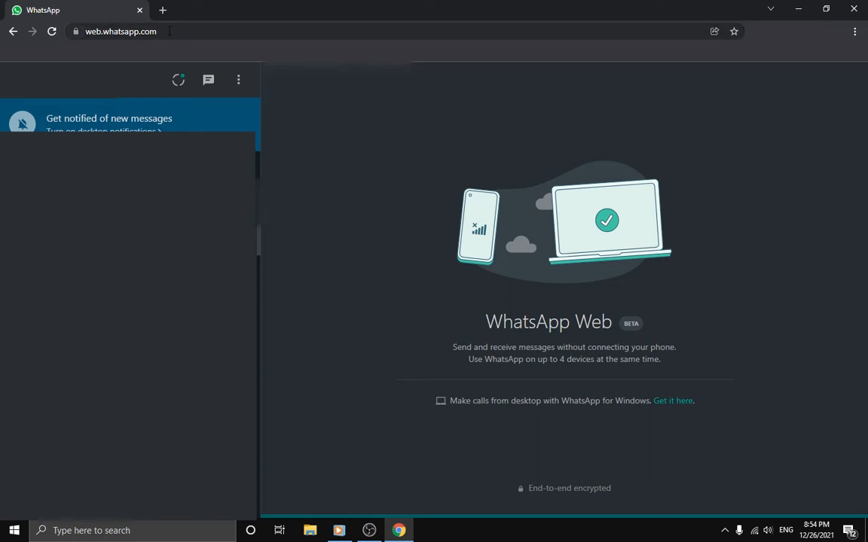
Open the sticker picker in the chat, browse its Love category and return to the recent stickers.
{"action": "left_click_drag", "start_coordinate": [165, 31], "coordinate": [103, 30]}
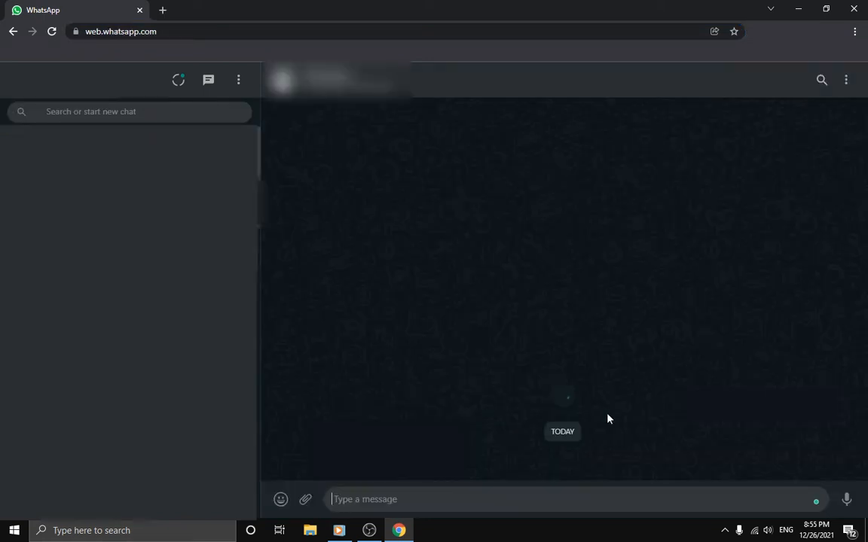
{"action": "left_click", "coordinate": [280, 499]}
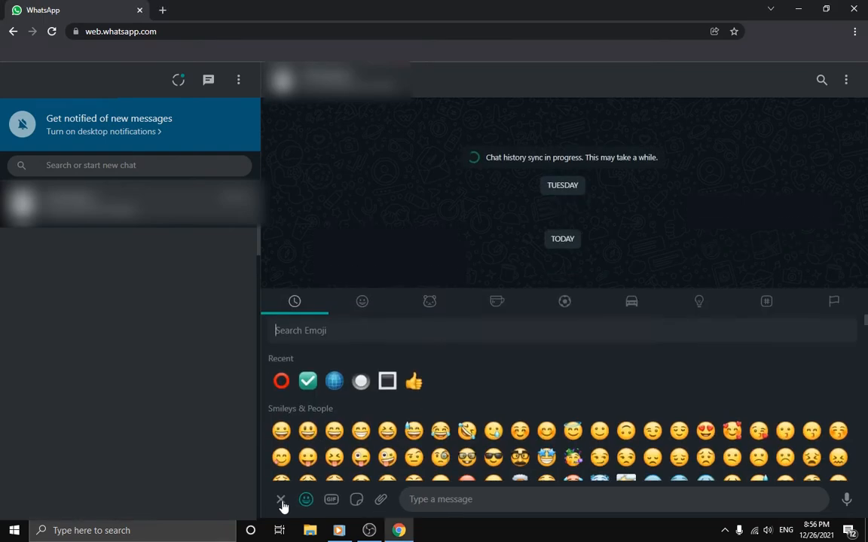
{"action": "scroll", "coordinate": [333, 355], "scroll_direction": "down", "scroll_amount": 10}
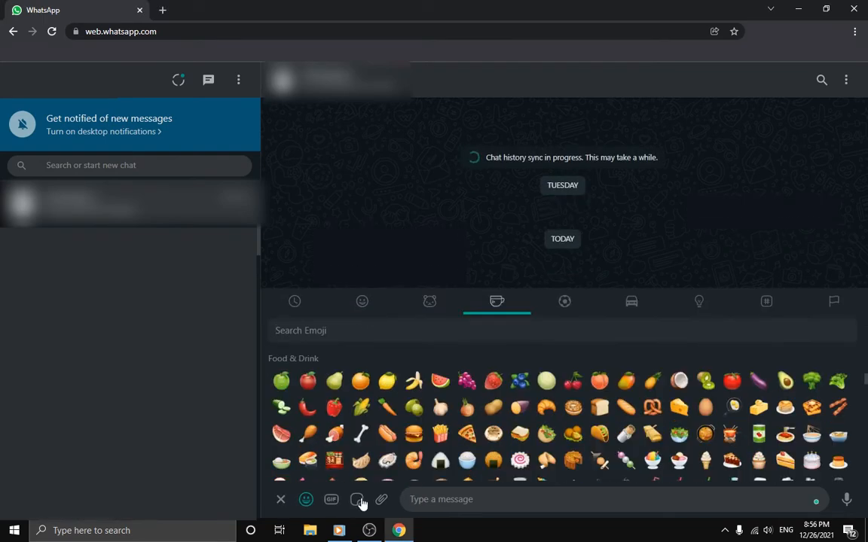
{"action": "left_click", "coordinate": [358, 500]}
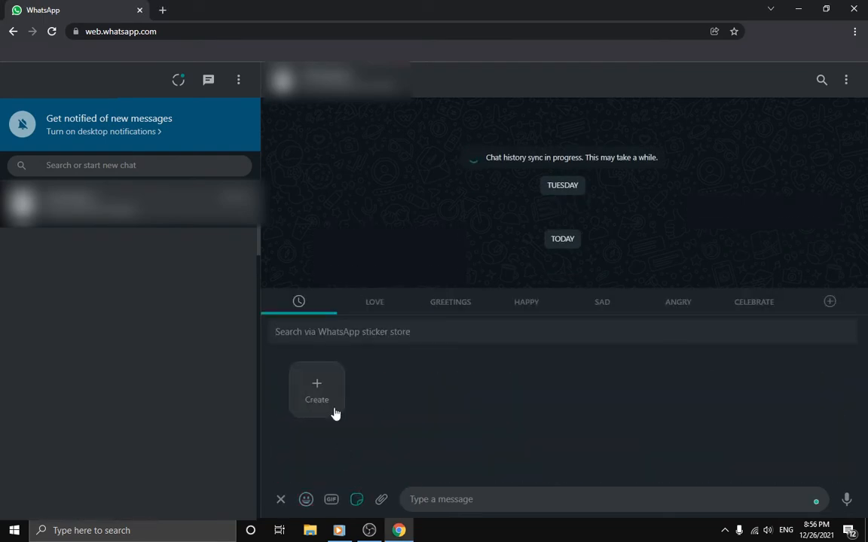
{"action": "left_click", "coordinate": [386, 306]}
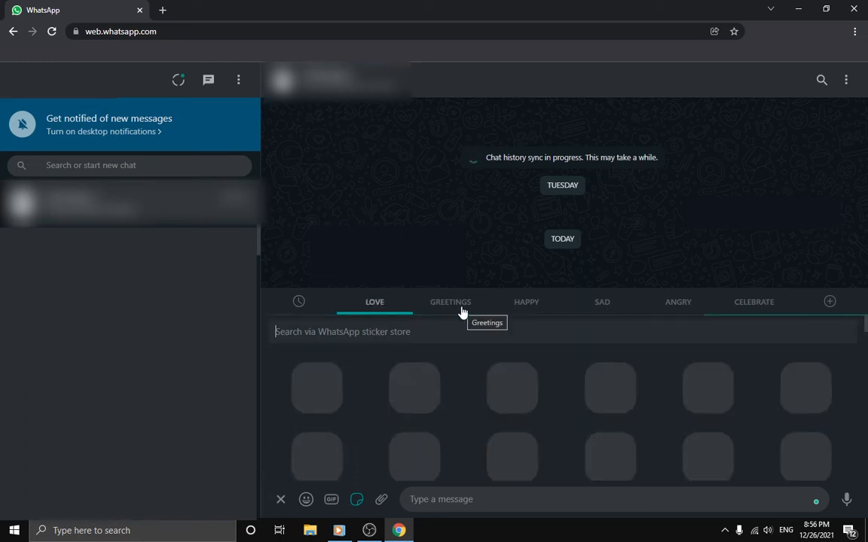
{"action": "left_click", "coordinate": [297, 301]}
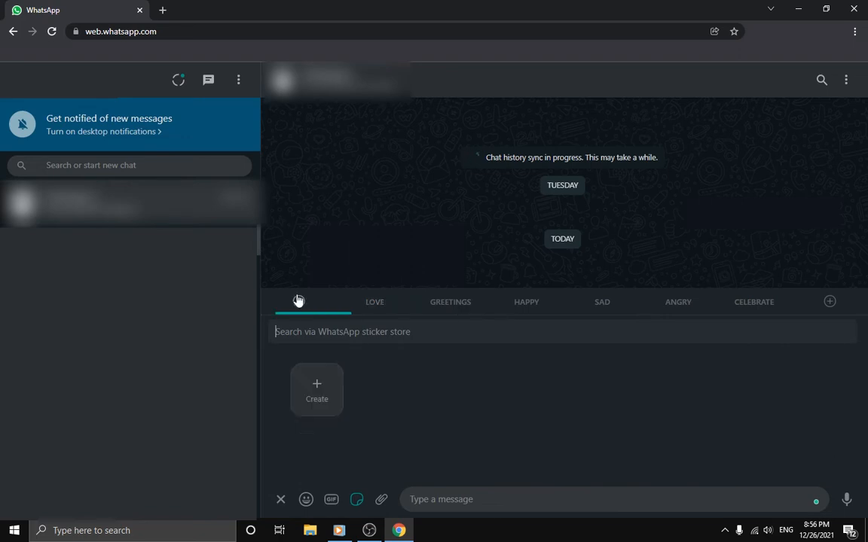
Start a custom sticker from image 15 in the "new" folder on the Desktop.
{"action": "left_click", "coordinate": [308, 400]}
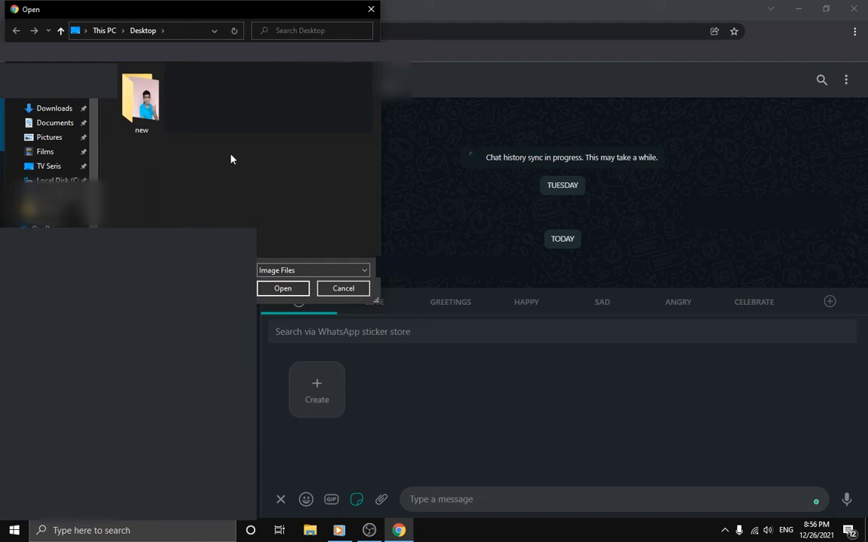
{"action": "double_click", "coordinate": [141, 101]}
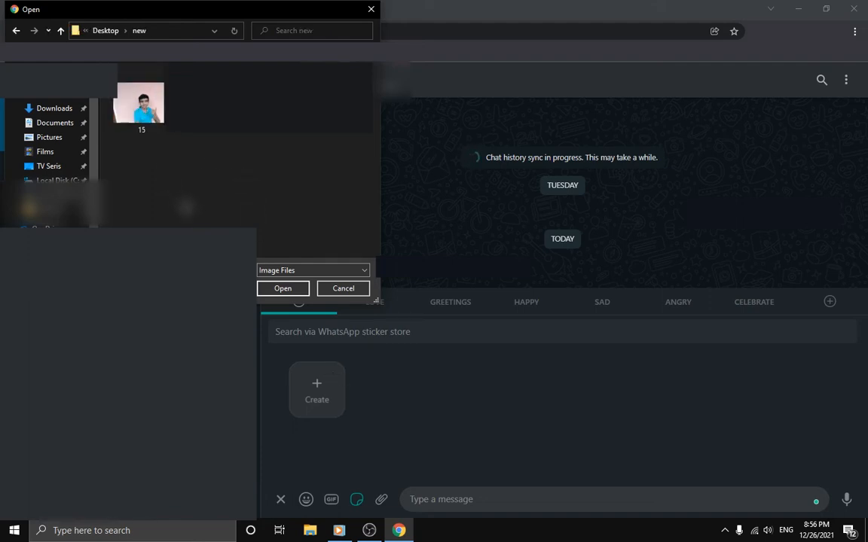
{"action": "double_click", "coordinate": [139, 103]}
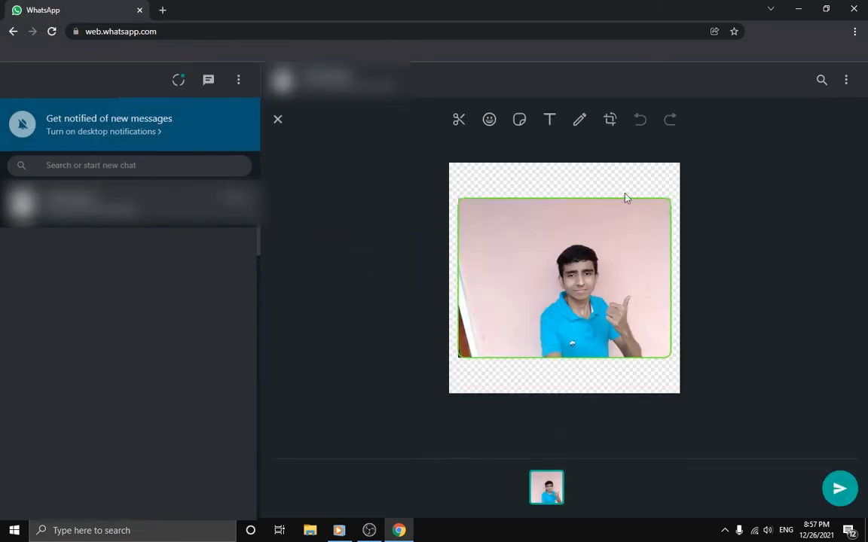
{"action": "left_click", "coordinate": [460, 123]}
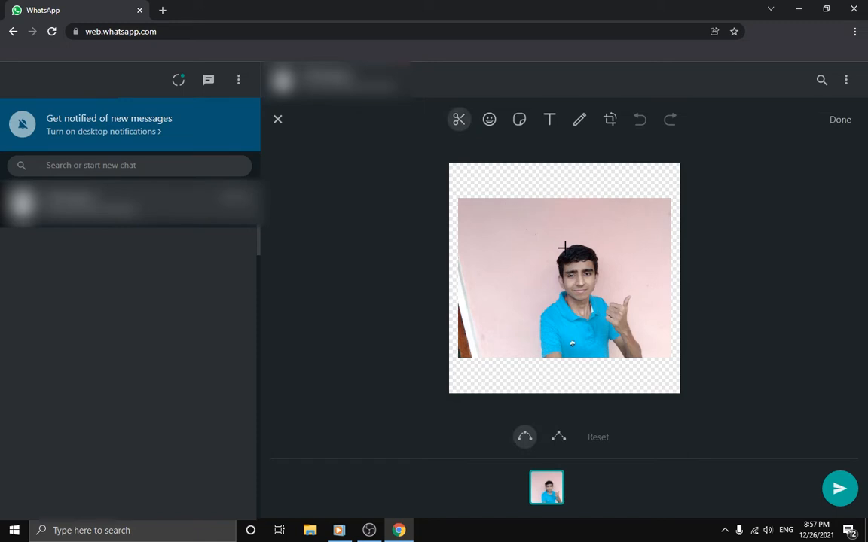
{"action": "mouse_move", "coordinate": [565, 245]}
{"action": "left_mouse_down"}
{"action": "mouse_move", "coordinate": [552, 261]}
{"action": "mouse_move", "coordinate": [538, 321]}
{"action": "mouse_move", "coordinate": [678, 125]}
{"action": "left_mouse_up"}
{"action": "left_click", "coordinate": [646, 123]}
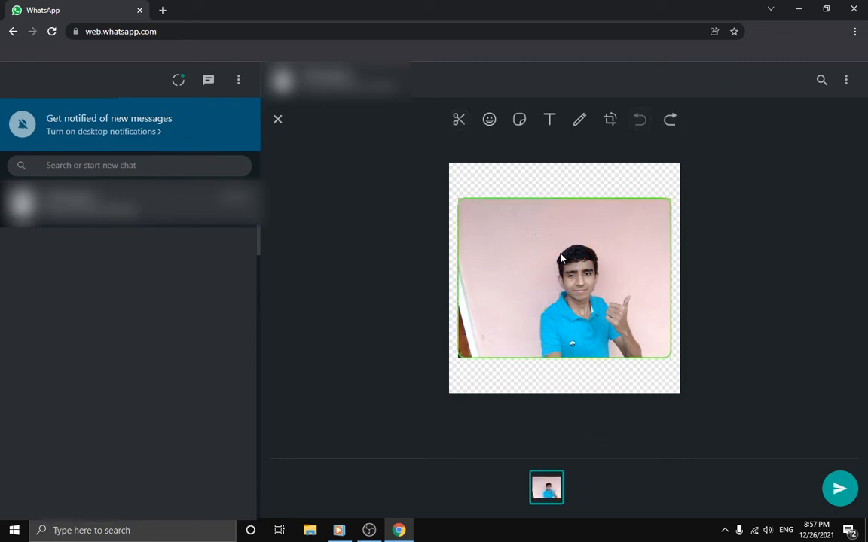
Cut the person out of the photo's background with a freehand outline around the body and raised thumb.
{"action": "mouse_move", "coordinate": [566, 243]}
{"action": "left_mouse_down"}
{"action": "mouse_move", "coordinate": [554, 255]}
{"action": "mouse_move", "coordinate": [565, 246]}
{"action": "left_mouse_up"}
{"action": "left_click", "coordinate": [462, 124]}
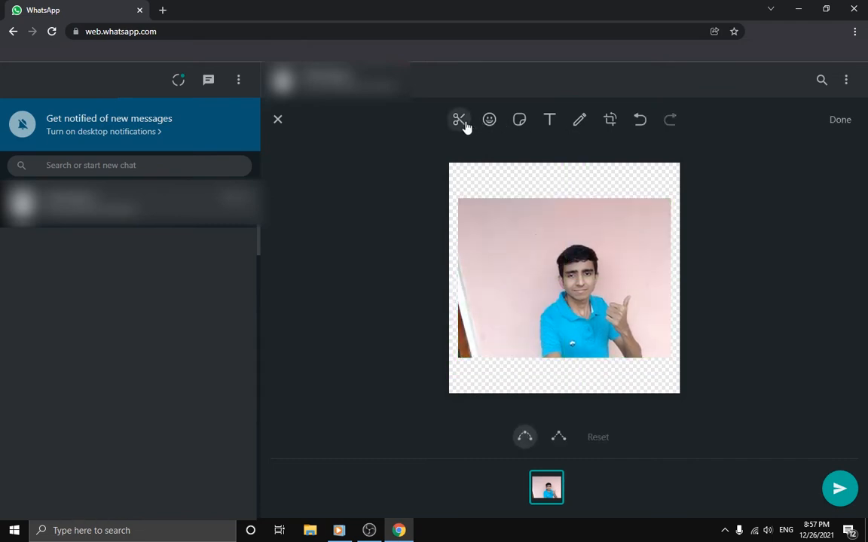
{"action": "mouse_move", "coordinate": [570, 244]}
{"action": "left_mouse_down"}
{"action": "mouse_move", "coordinate": [550, 267]}
{"action": "mouse_move", "coordinate": [532, 350]}
{"action": "mouse_move", "coordinate": [618, 356]}
{"action": "mouse_move", "coordinate": [643, 336]}
{"action": "mouse_move", "coordinate": [636, 293]}
{"action": "mouse_move", "coordinate": [603, 285]}
{"action": "mouse_move", "coordinate": [597, 246]}
{"action": "mouse_move", "coordinate": [566, 241]}
{"action": "left_mouse_up"}
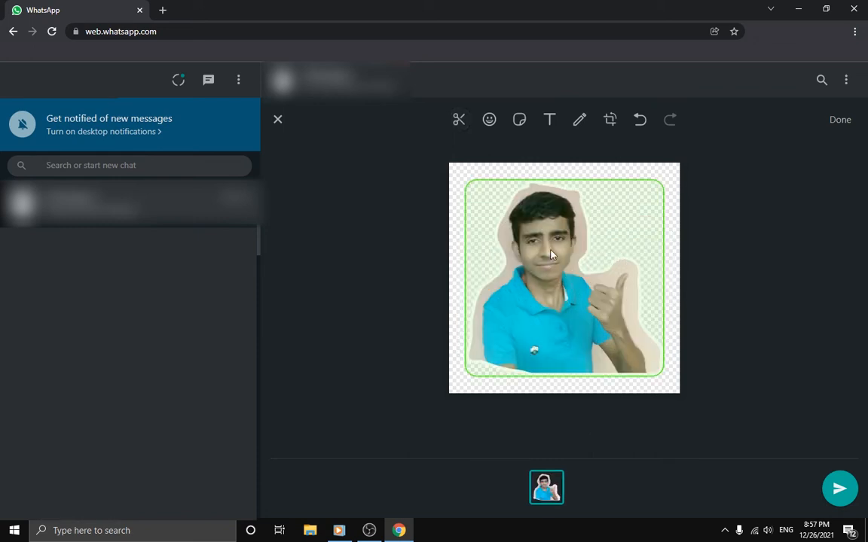
Add the green check mark emoji to the sticker, shrink it and place it on the lower part of the shirt.
{"action": "left_click", "coordinate": [489, 120]}
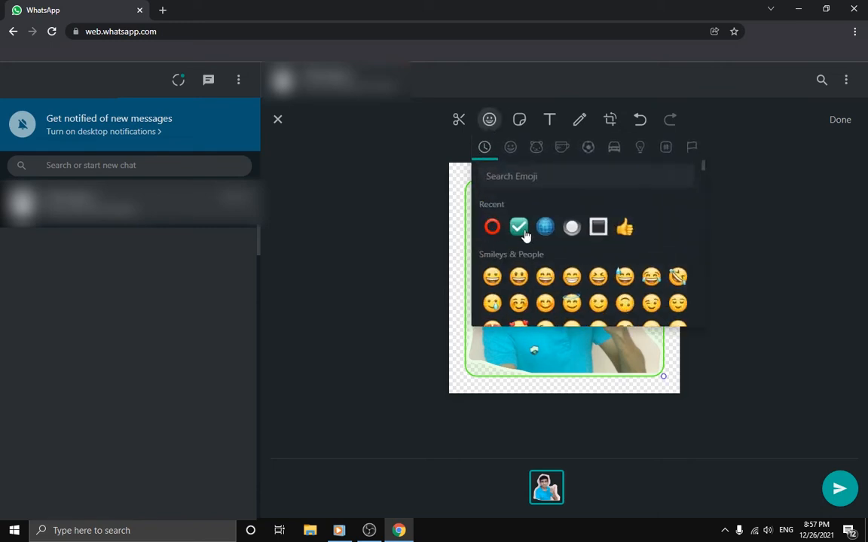
{"action": "left_click", "coordinate": [519, 227]}
{"action": "left_click_drag", "start_coordinate": [525, 301], "coordinate": [519, 348]}
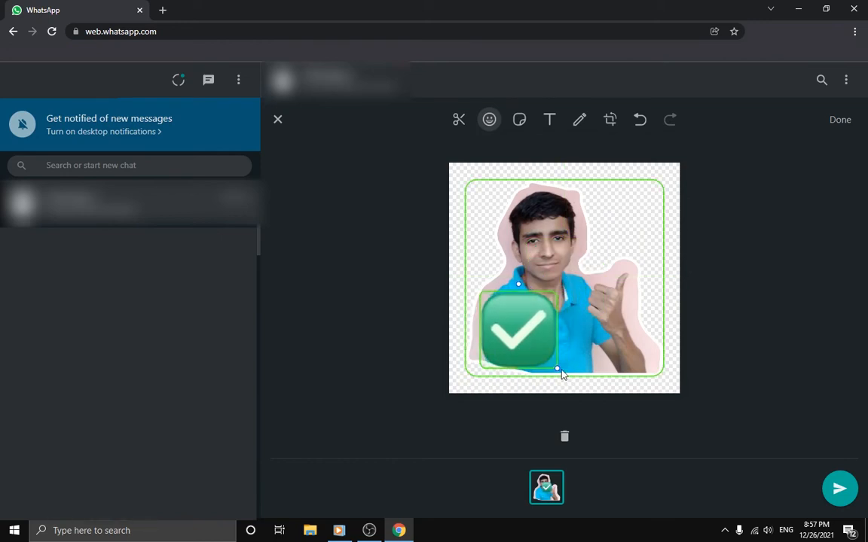
{"action": "left_click_drag", "start_coordinate": [558, 371], "coordinate": [520, 355]}
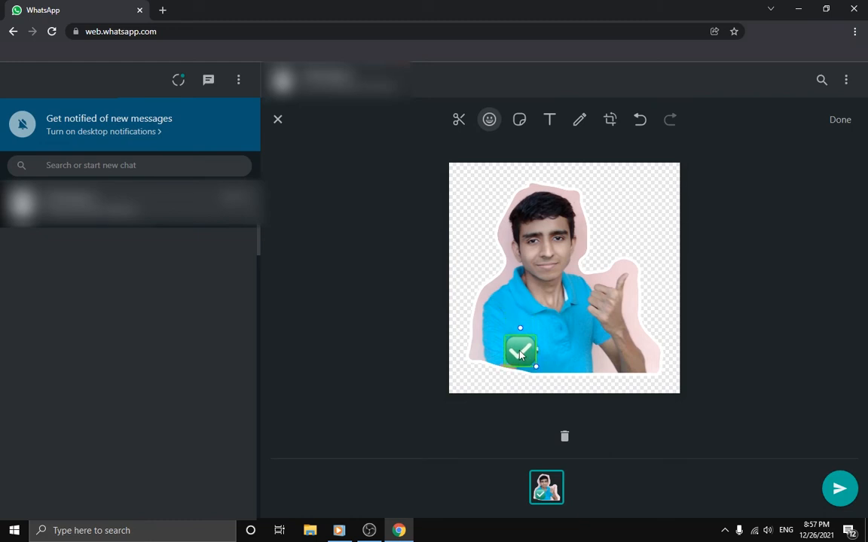
Add a small thumbs-up emoji on the raised forearm and move the check mark to the opposite lower corner of the cutout.
{"action": "left_click", "coordinate": [489, 121]}
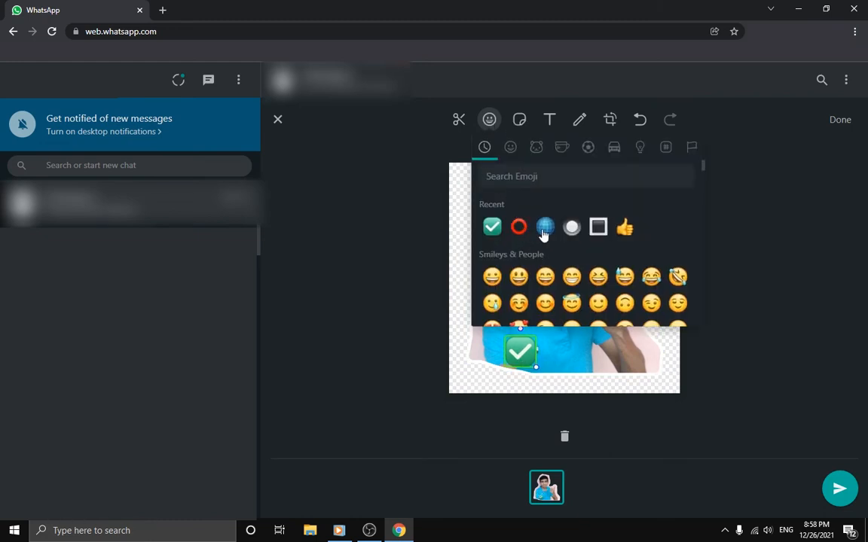
{"action": "left_click", "coordinate": [624, 227]}
{"action": "left_click_drag", "start_coordinate": [601, 273], "coordinate": [587, 358]}
{"action": "left_click_drag", "start_coordinate": [623, 383], "coordinate": [632, 348]}
{"action": "left_click_drag", "start_coordinate": [521, 350], "coordinate": [492, 347]}
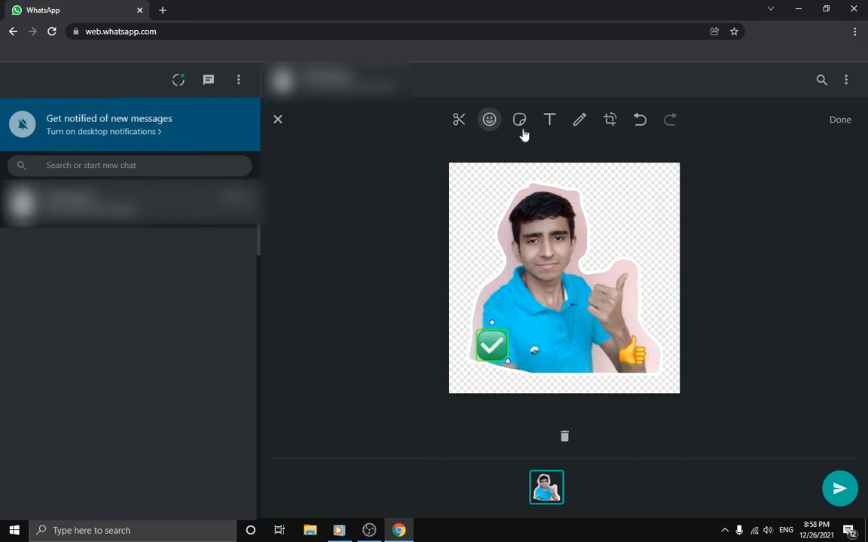
Add a text label reading "Any" to the sticker.
{"action": "left_click", "coordinate": [520, 119]}
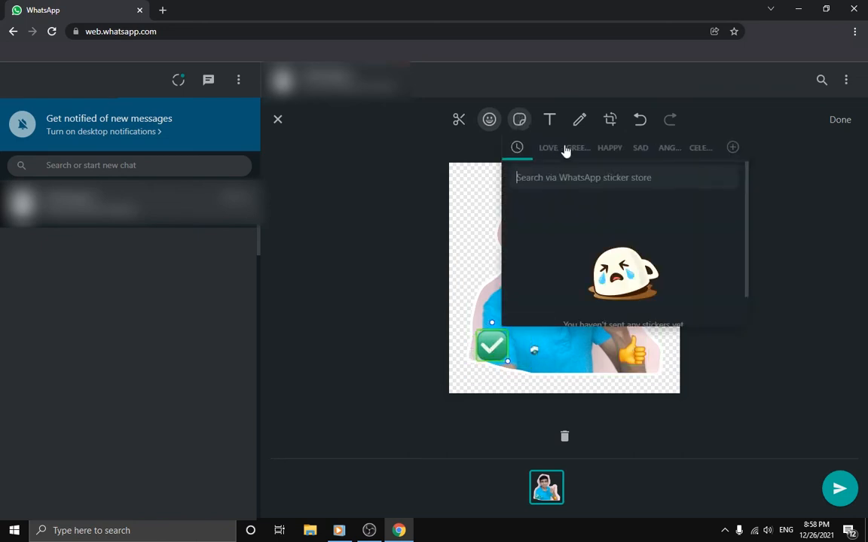
{"action": "left_click", "coordinate": [550, 122]}
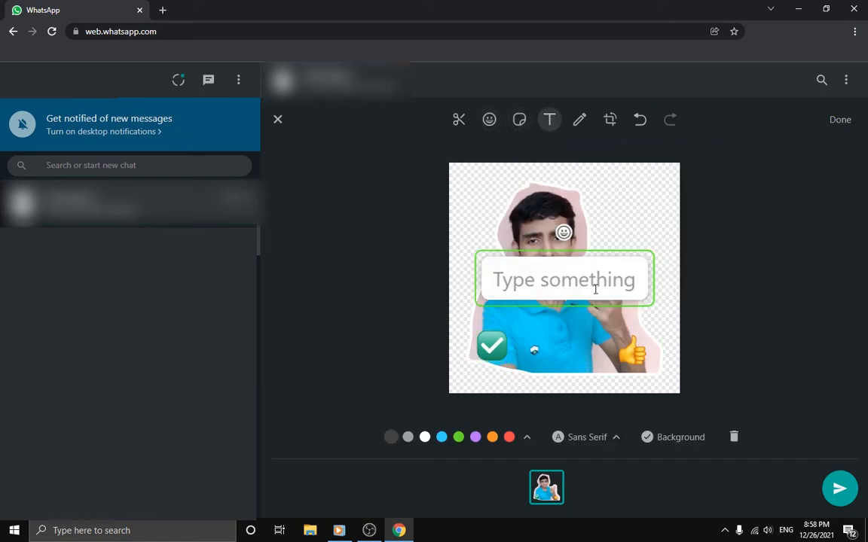
{"action": "type", "text": "A"}
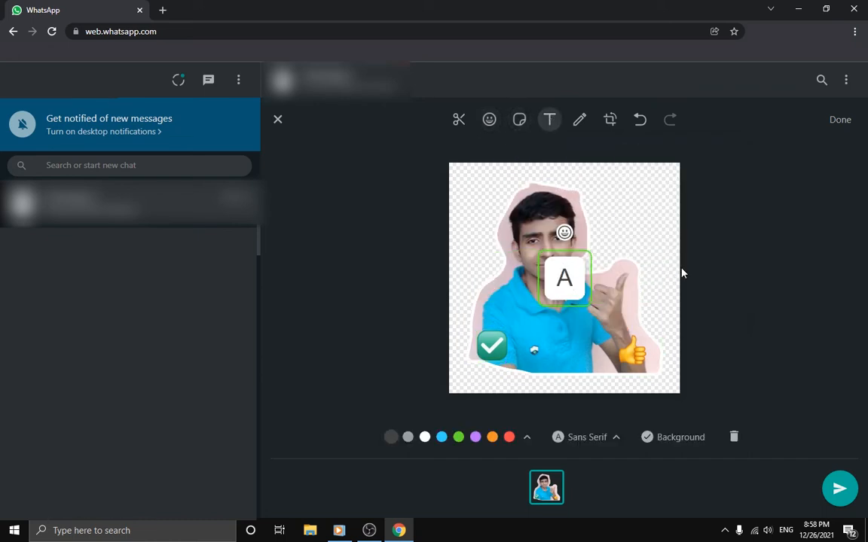
{"action": "type", "text": "n"}
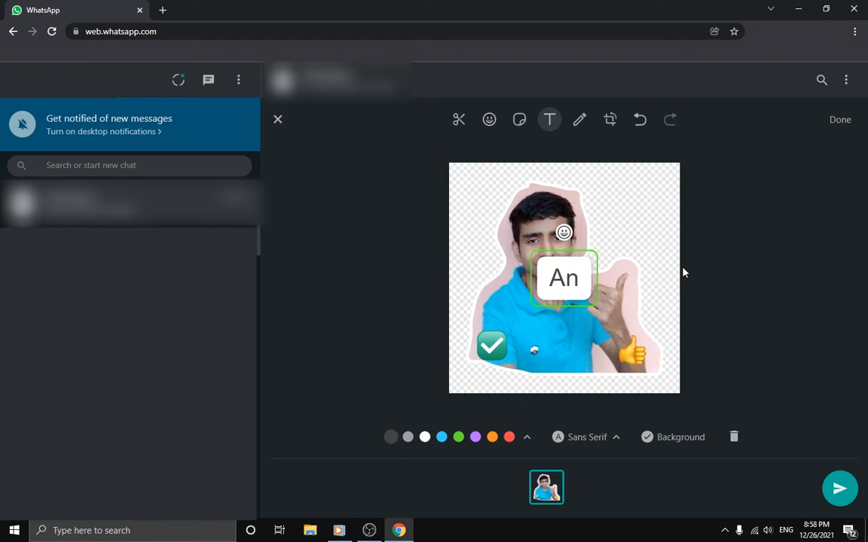
{"action": "type", "text": "y"}
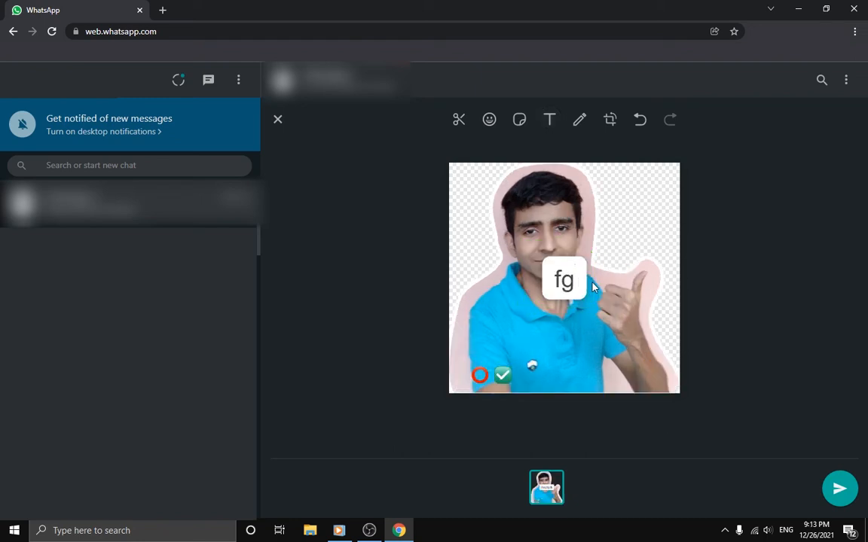
Move the "fg" text label to the lower edge of the shirt, change its text to "Anytiplk" and make it smaller.
{"action": "left_click", "coordinate": [573, 281]}
{"action": "left_click_drag", "start_coordinate": [572, 281], "coordinate": [573, 370]}
{"action": "left_click", "coordinate": [572, 369]}
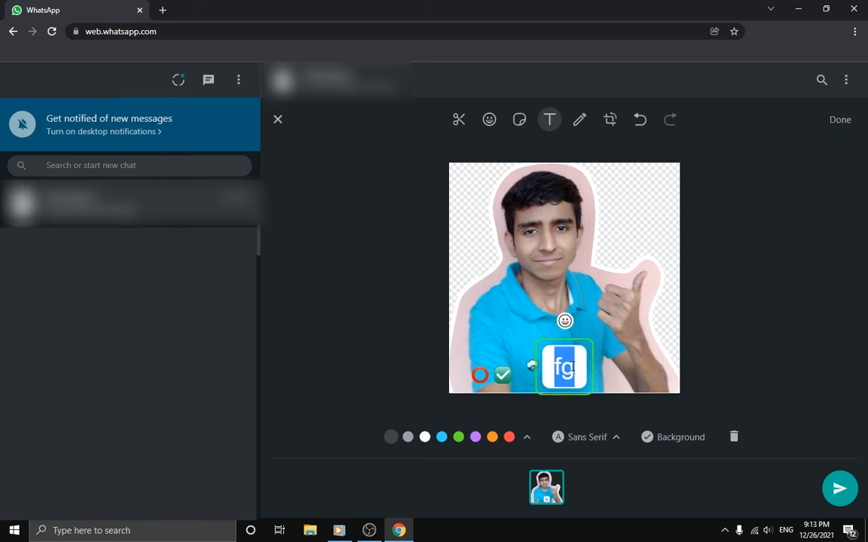
{"action": "type", "text": "Any"}
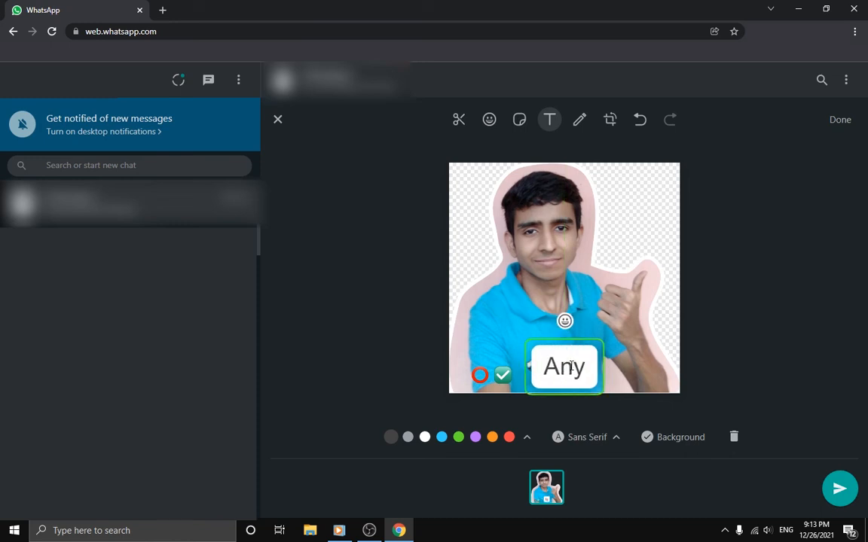
{"action": "type", "text": "tiplk"}
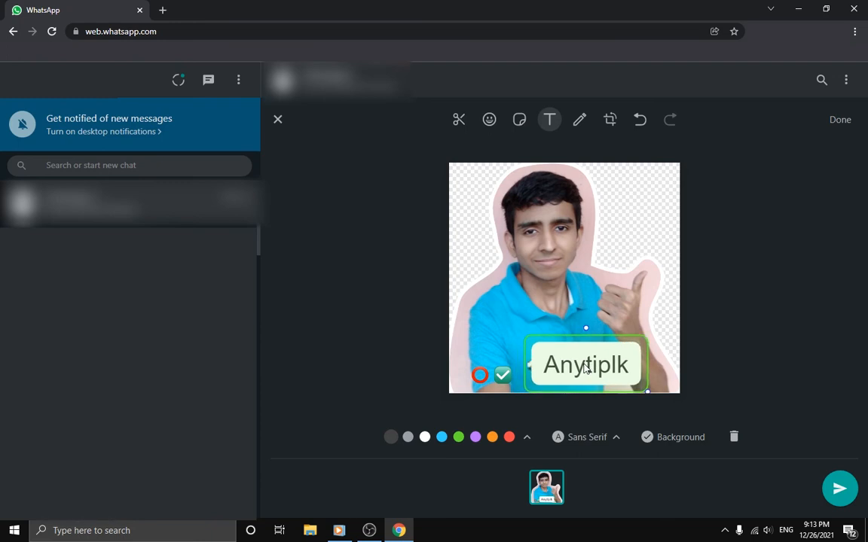
{"action": "mouse_move", "coordinate": [585, 367]}
{"action": "left_mouse_down"}
{"action": "mouse_move", "coordinate": [577, 367]}
{"action": "mouse_move", "coordinate": [577, 341]}
{"action": "mouse_move", "coordinate": [558, 308]}
{"action": "mouse_move", "coordinate": [558, 271]}
{"action": "mouse_move", "coordinate": [578, 378]}
{"action": "mouse_move", "coordinate": [602, 382]}
{"action": "mouse_move", "coordinate": [536, 316]}
{"action": "mouse_move", "coordinate": [528, 320]}
{"action": "mouse_move", "coordinate": [555, 312]}
{"action": "mouse_move", "coordinate": [575, 377]}
{"action": "left_mouse_up"}
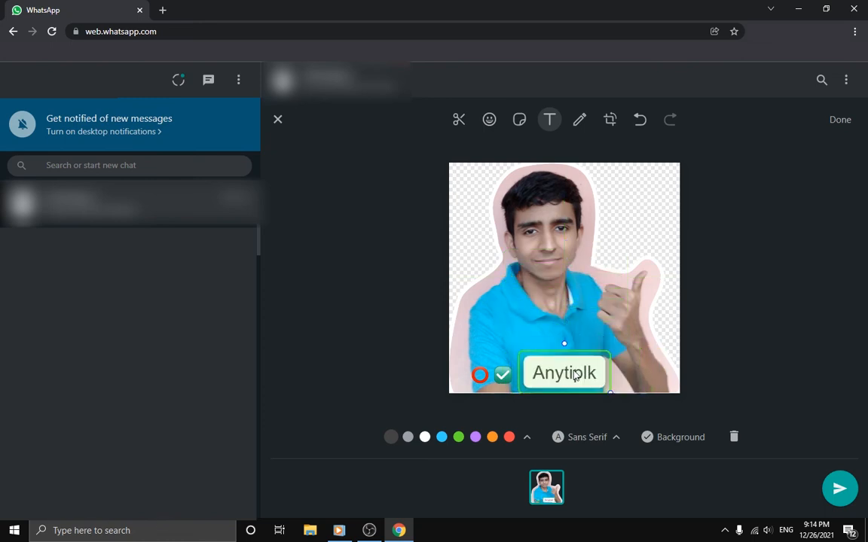
Set the font of the "Anytiplk" label to Oswald and deselect the sticker elements.
{"action": "left_click", "coordinate": [574, 442]}
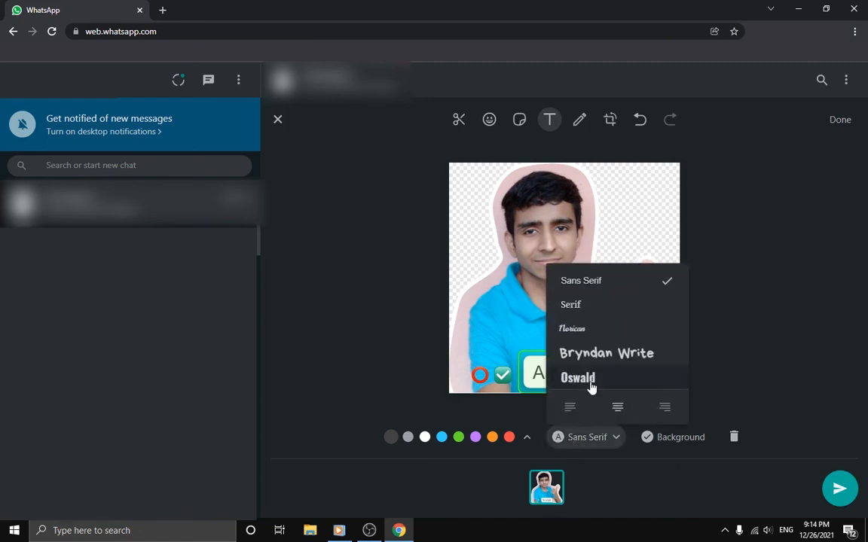
{"action": "left_click", "coordinate": [591, 385]}
{"action": "left_click", "coordinate": [652, 384]}
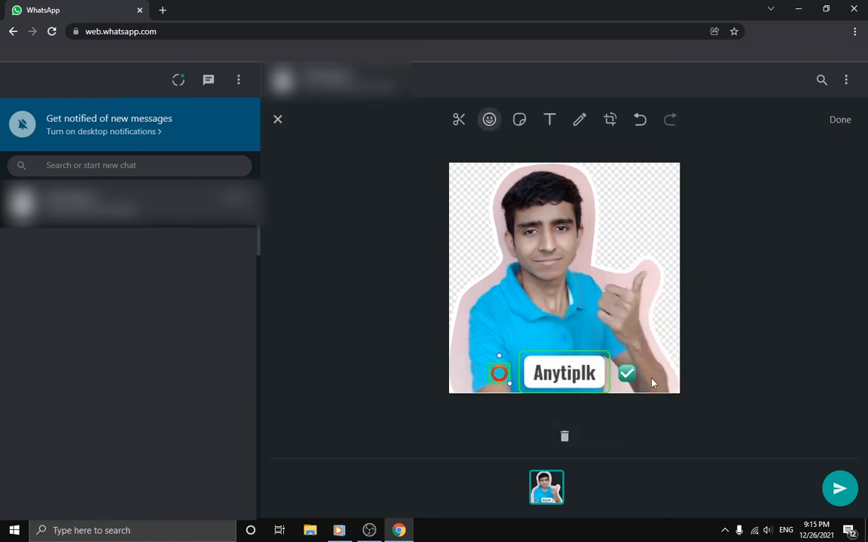
{"action": "left_click", "coordinate": [669, 333]}
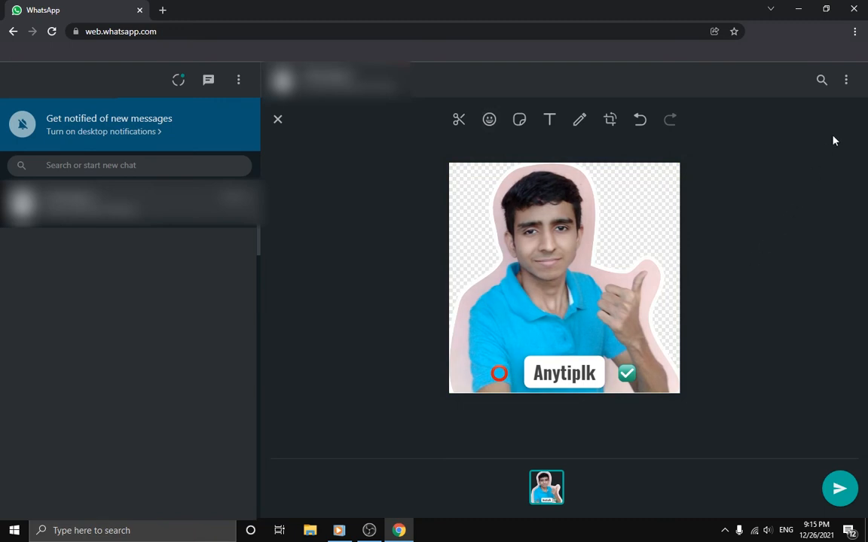
Send the finished sticker to the chat and copy the sticker image from the sent message.
{"action": "left_click", "coordinate": [839, 489]}
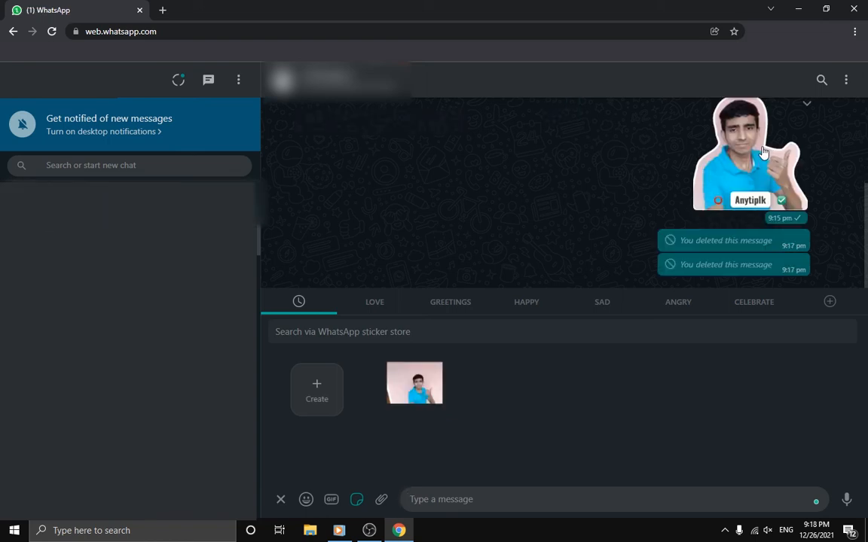
{"action": "left_click", "coordinate": [808, 109]}
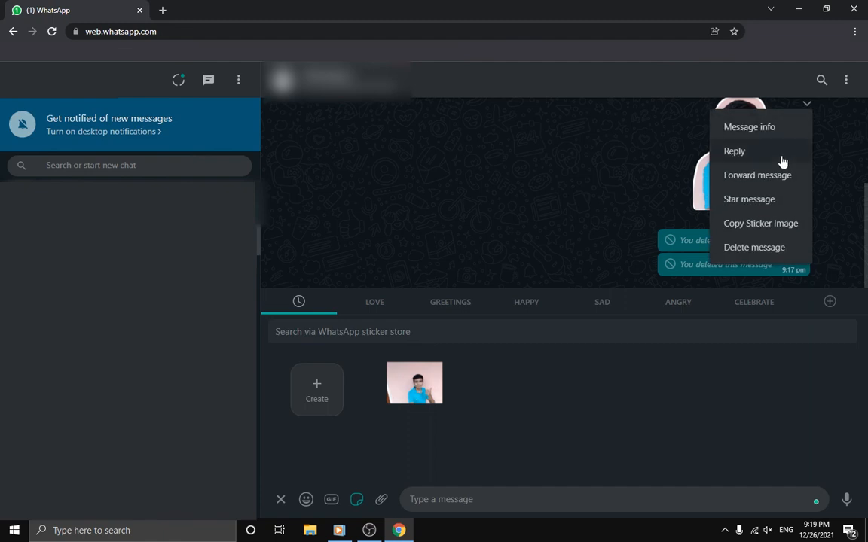
{"action": "left_click", "coordinate": [768, 226]}
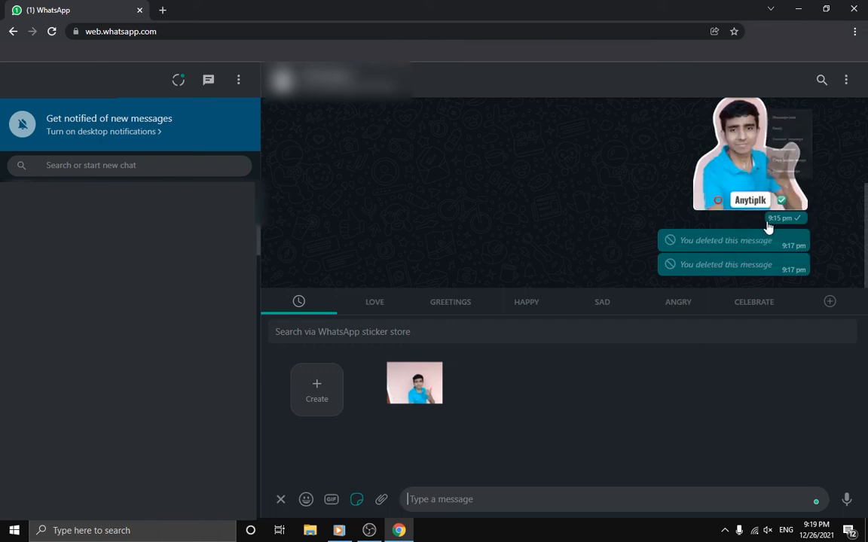